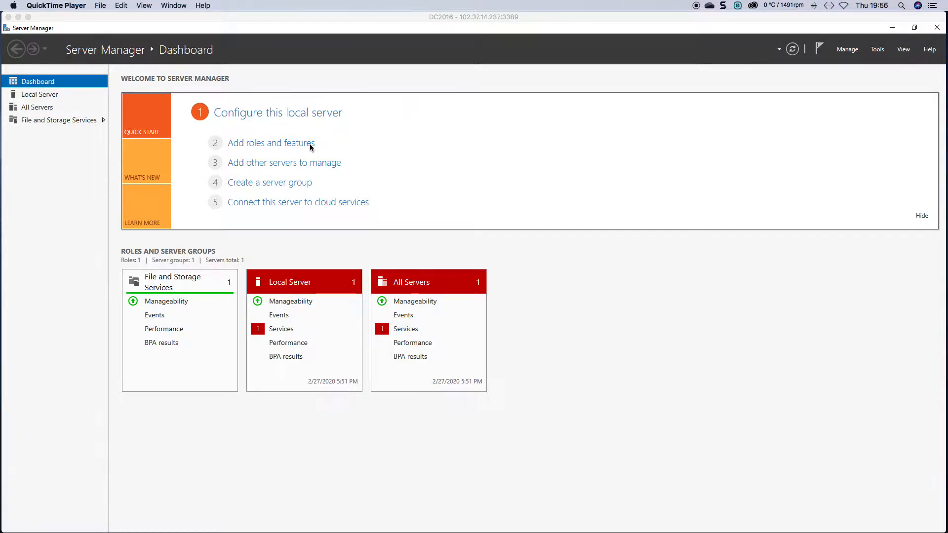
- Start adding roles and features on server DC2016 and proceed with the default installation type to the server role selection
click(290, 145)
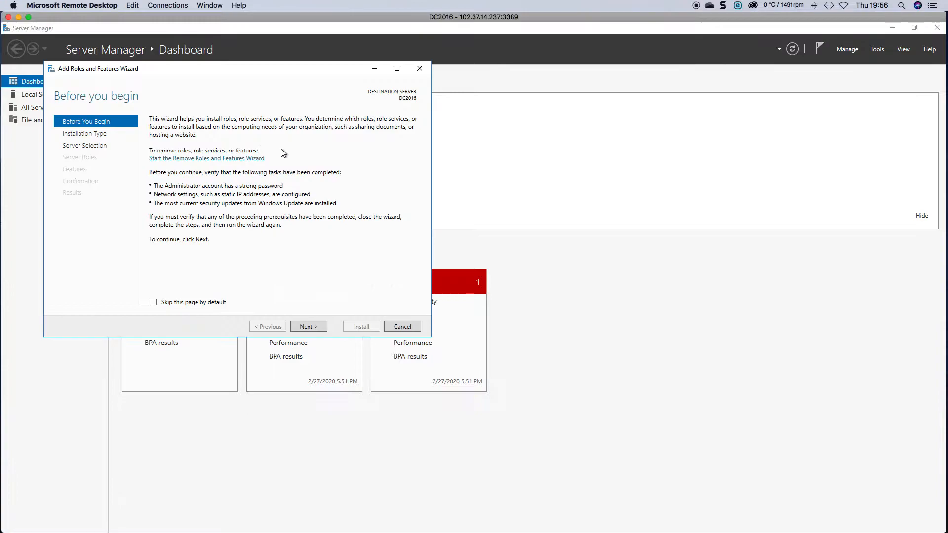
drag(296, 69, 391, 63)
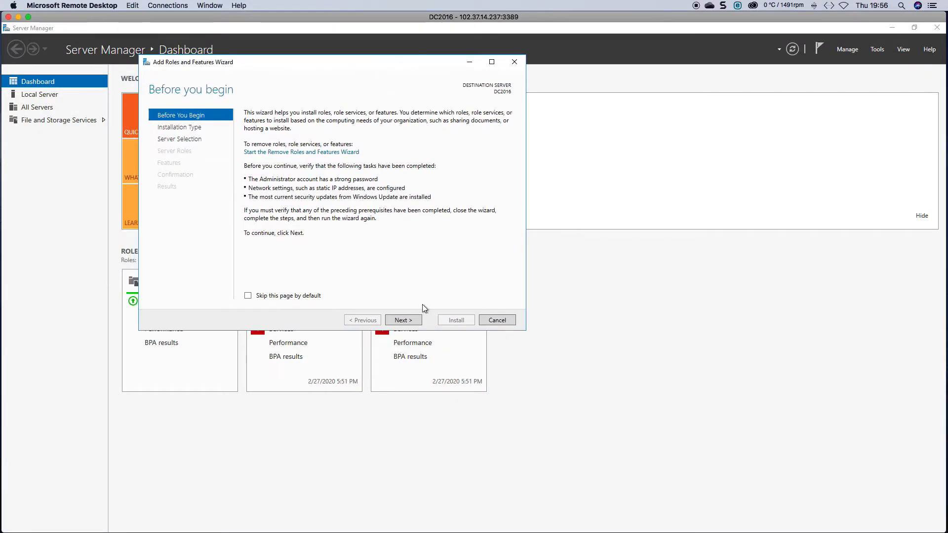
click(412, 320)
click(412, 321)
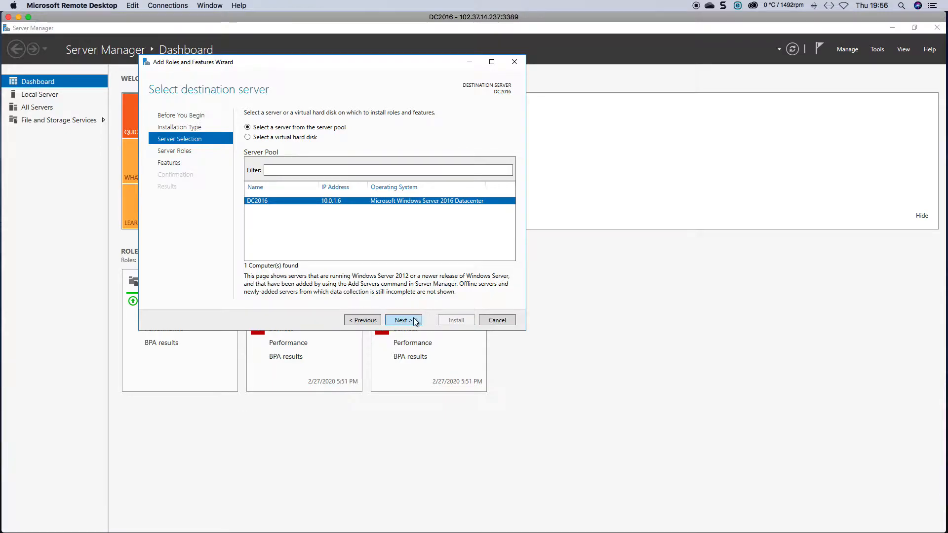
click(415, 322)
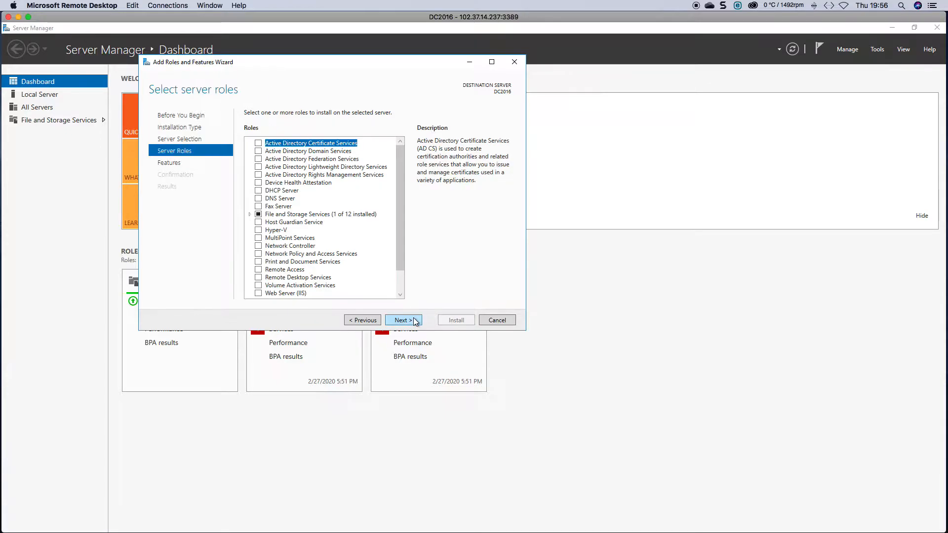
- Install the Active Directory Domain Services role with its required features and management tools
click(259, 151)
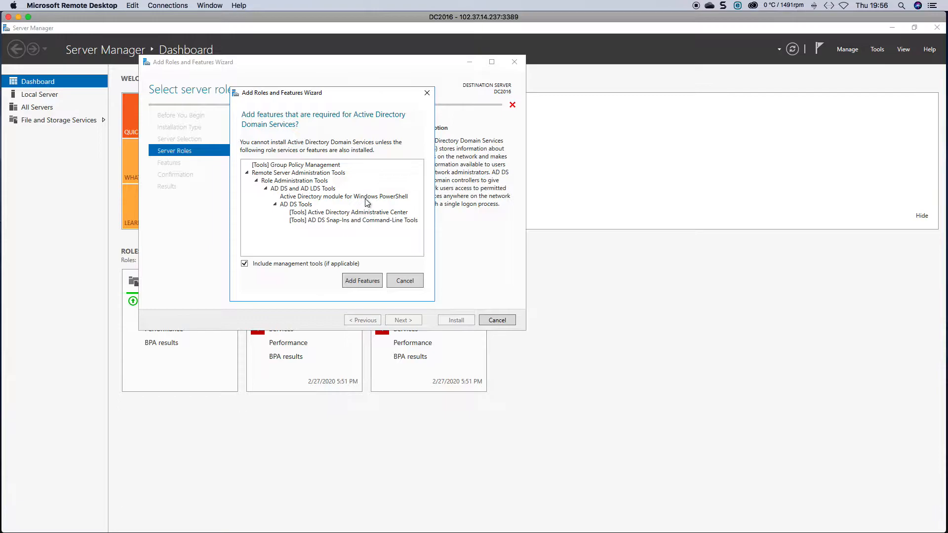
click(358, 282)
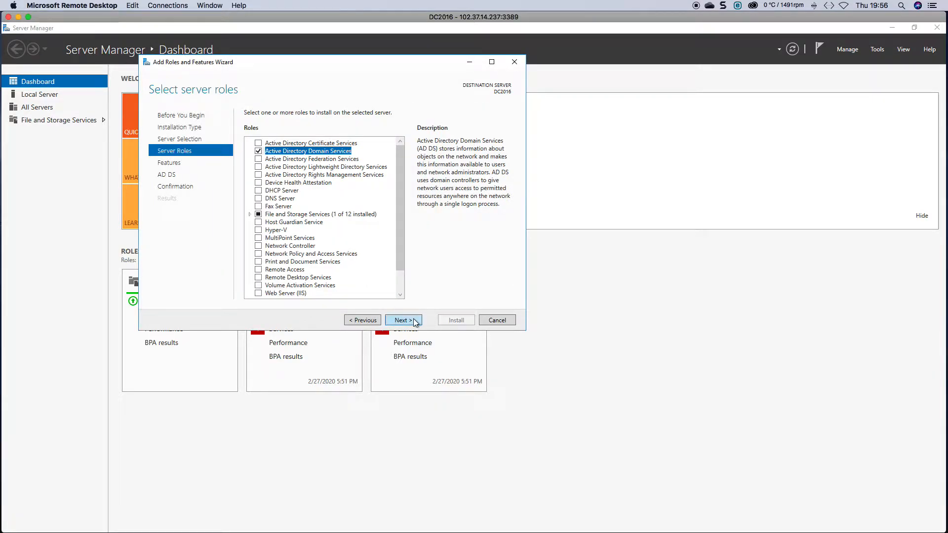
click(415, 321)
click(403, 320)
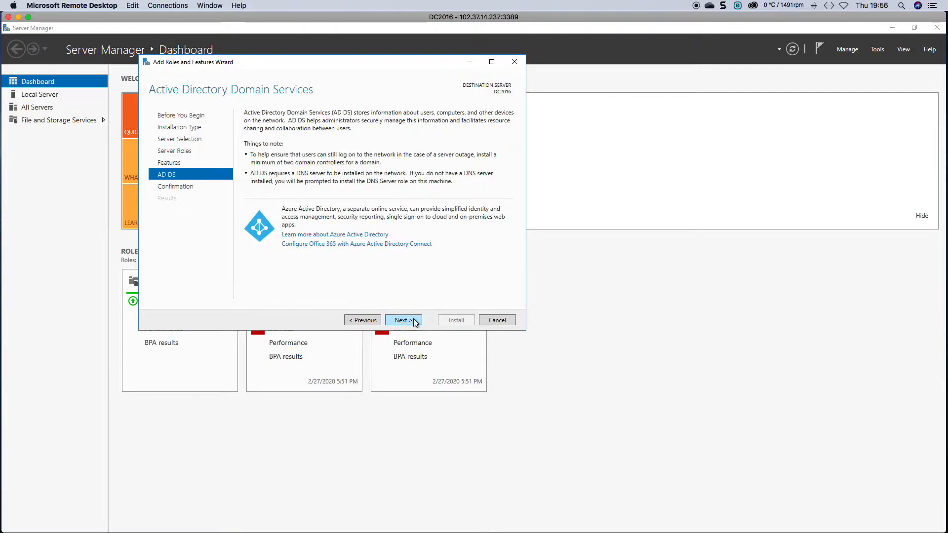
click(403, 320)
click(451, 321)
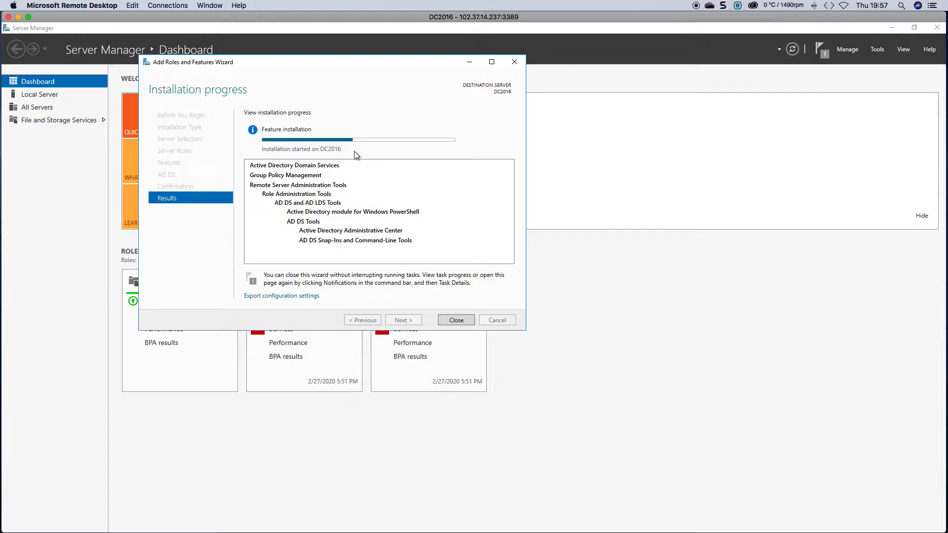
- Start promoting the server to a domain controller in a new forest with the root domain name Tlab.local
scroll(354, 152, down, 1)
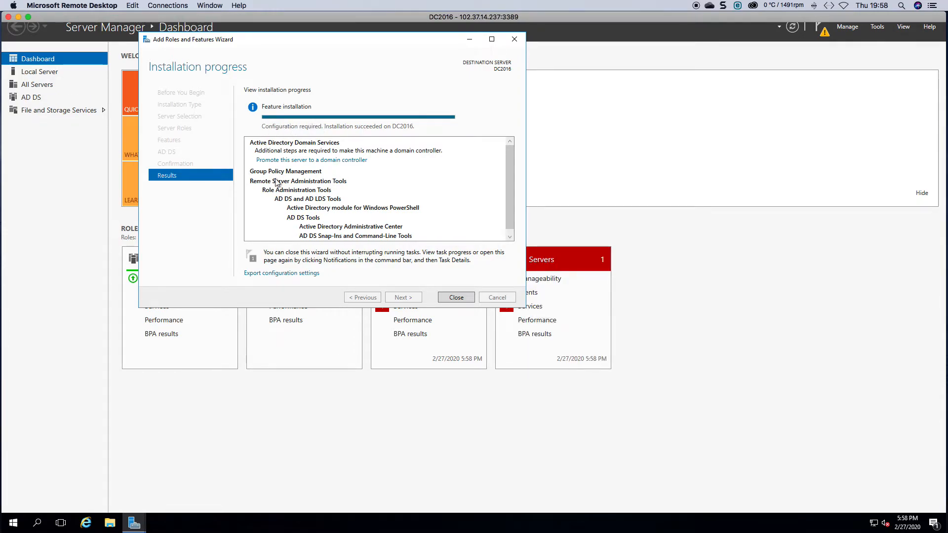
click(287, 160)
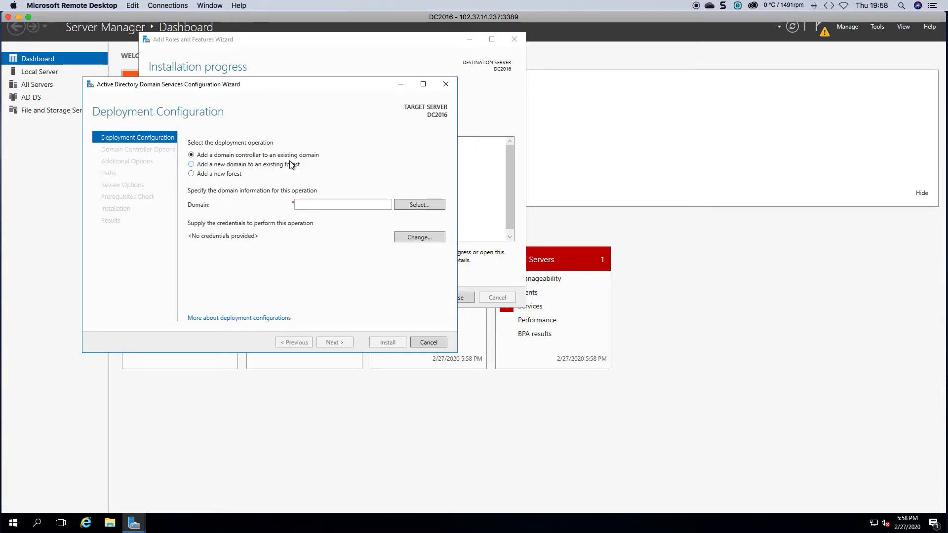
click(207, 176)
click(309, 202)
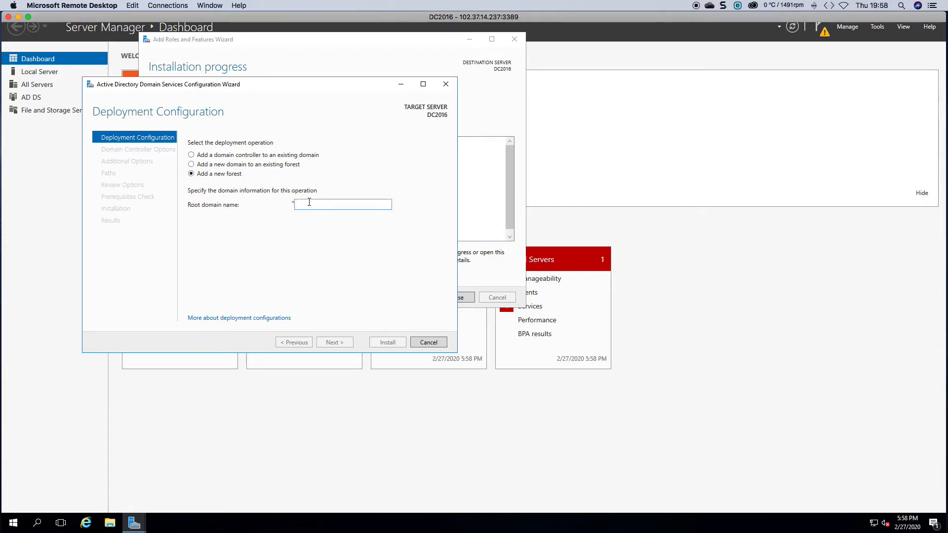
text(Tlab.local)
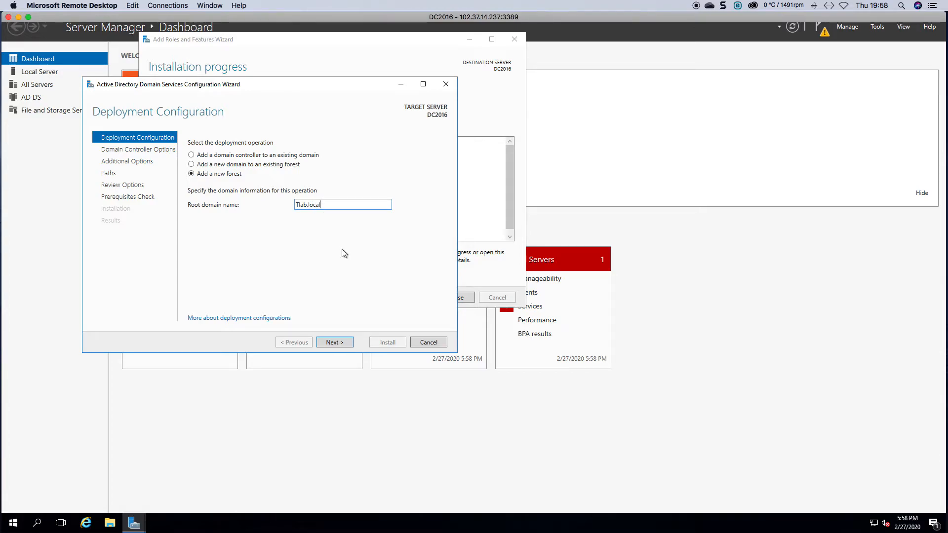
click(344, 342)
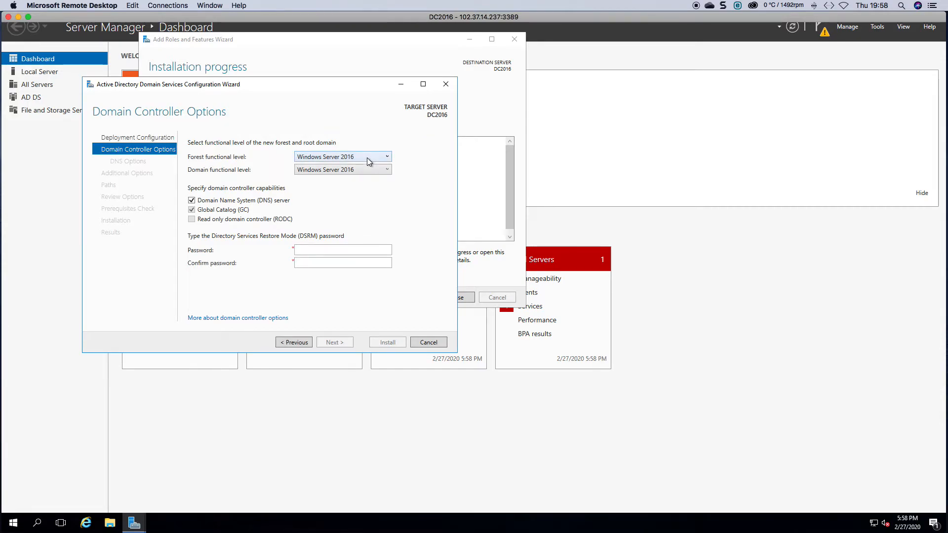
- Choose Windows Server 2016 as the forest functional level, then enter and confirm the Directory Services Restore Mode password
click(370, 157)
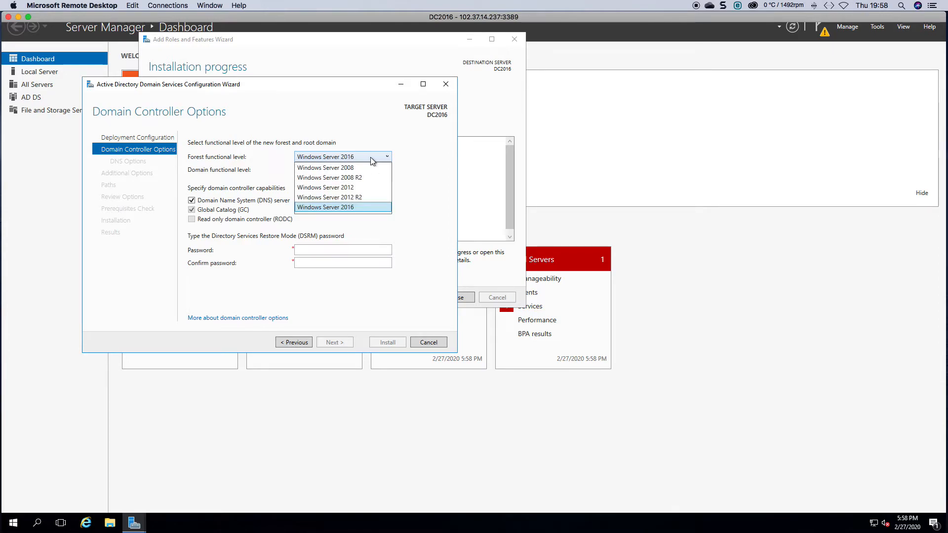
click(334, 207)
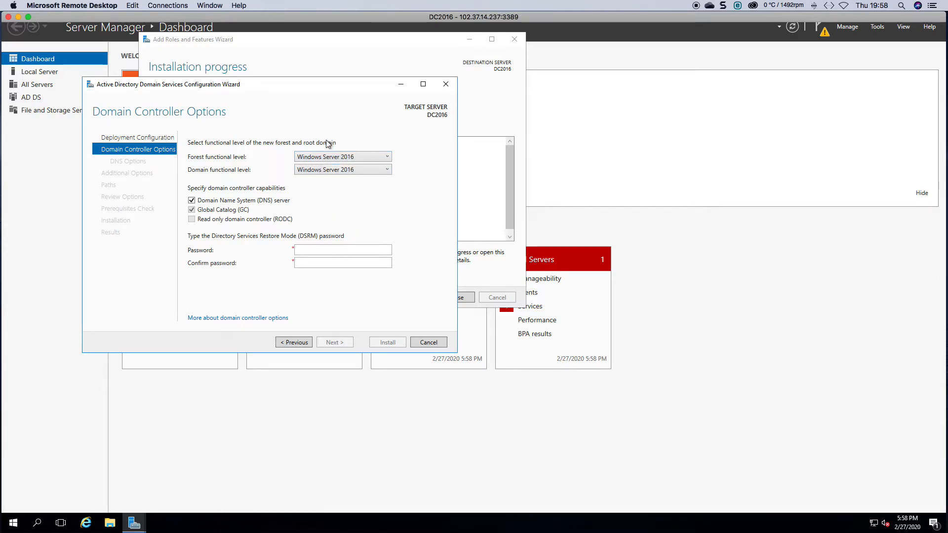
click(318, 252)
text(••••••••••)
key(Tab)
text(••••••••)
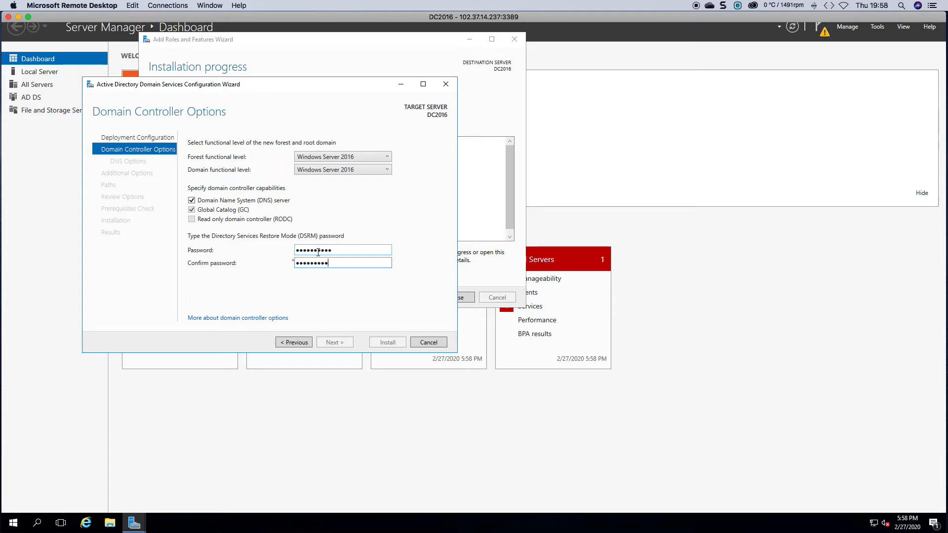
text(••)
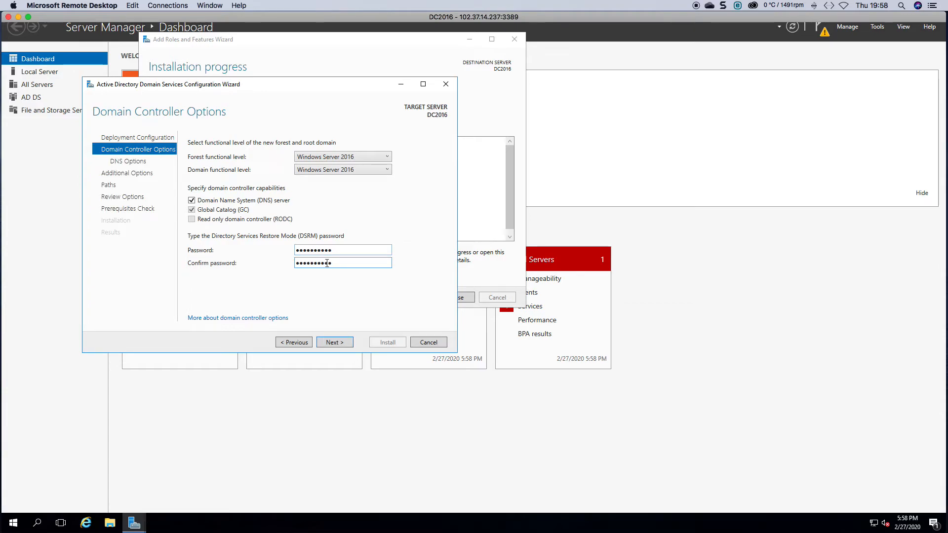
click(332, 342)
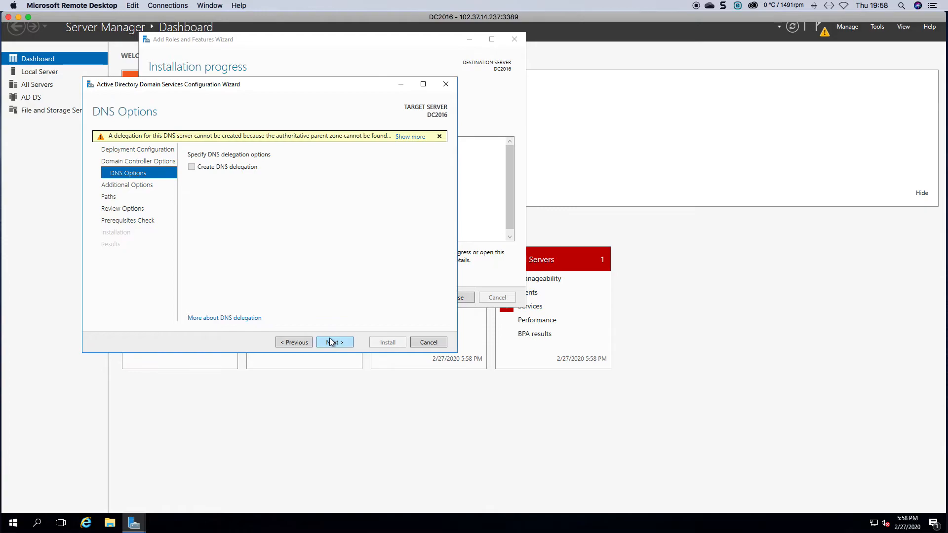
- Accept the default DNS options, NetBIOS name and AD DS folder paths, review the selections and run the prerequisites check
click(331, 342)
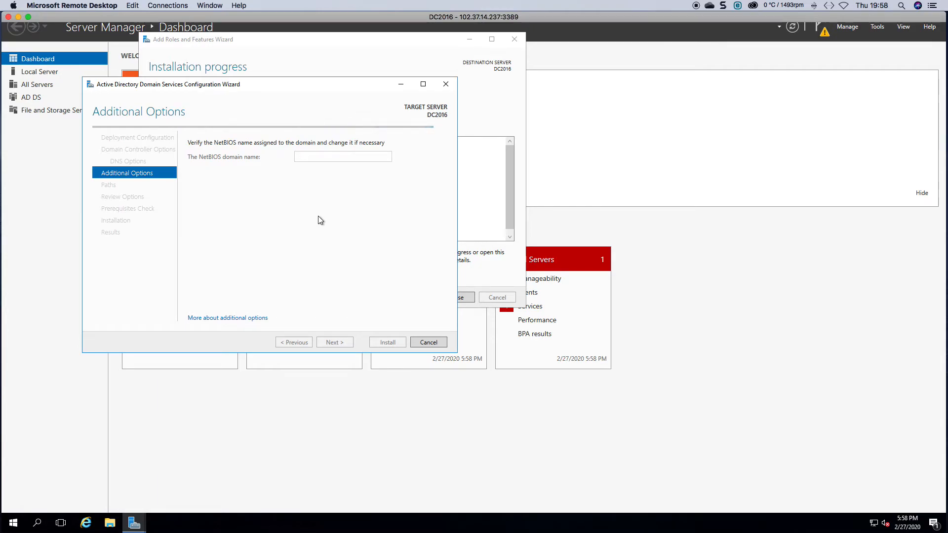
click(338, 342)
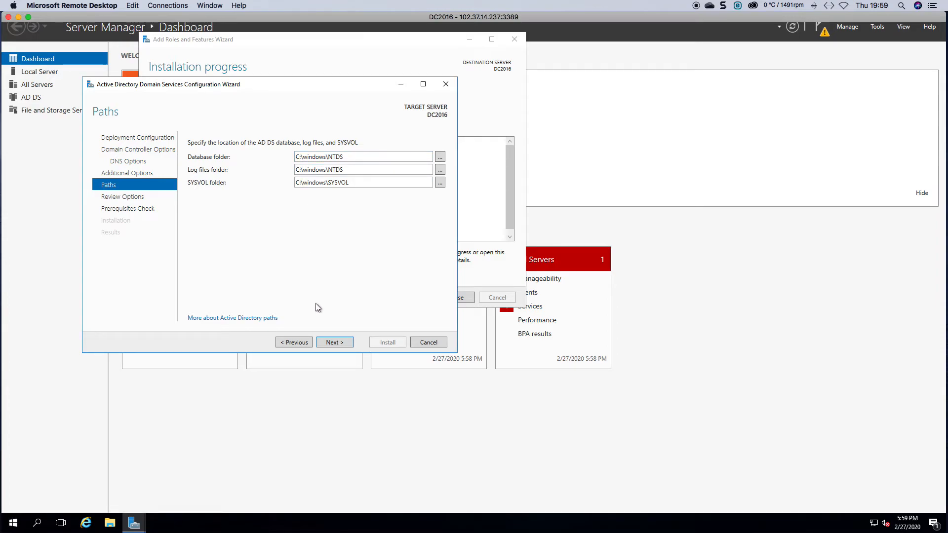
click(329, 342)
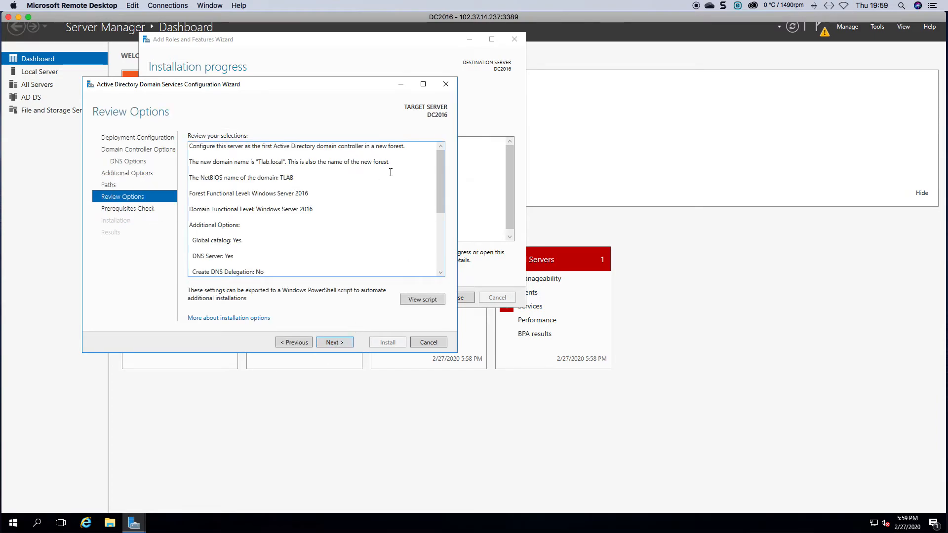
drag(439, 185, 432, 147)
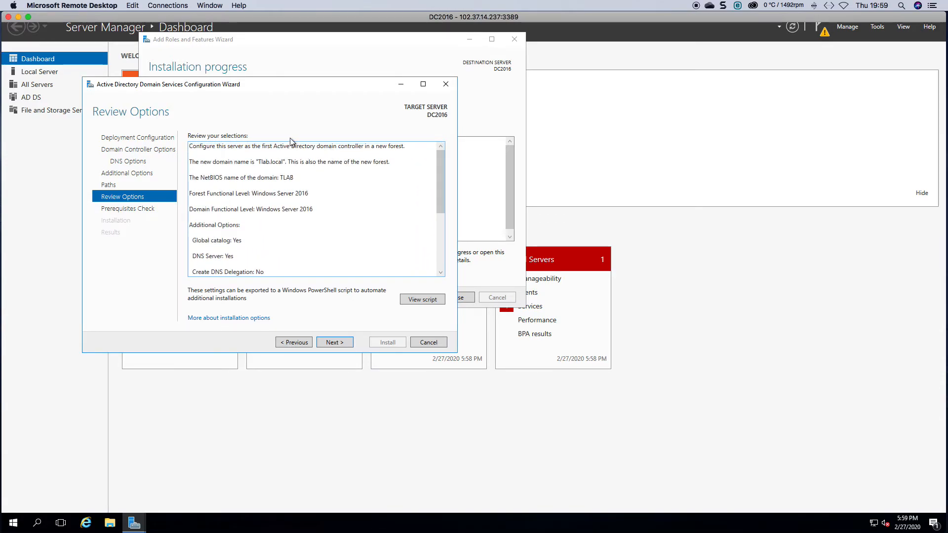
click(339, 342)
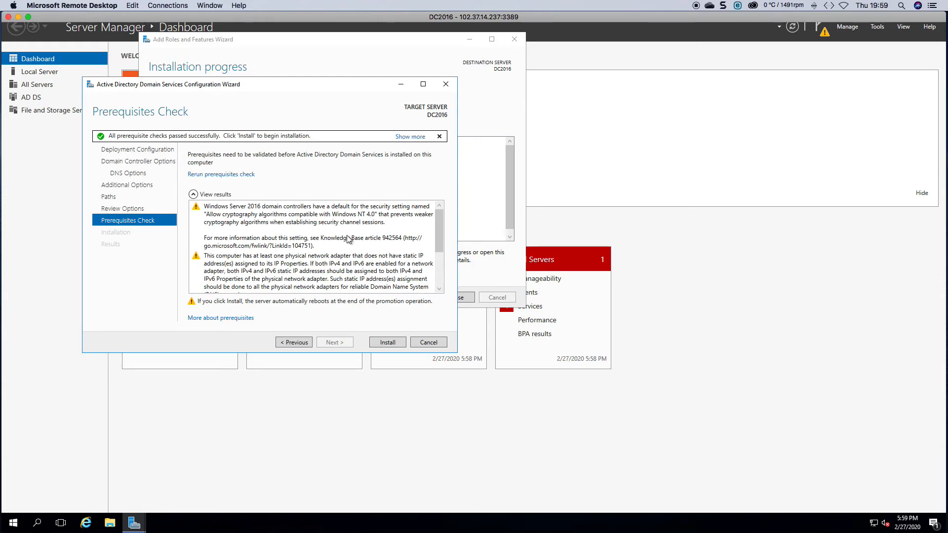
- Read through the prerequisites check results and start the domain controller installation
drag(439, 232, 437, 244)
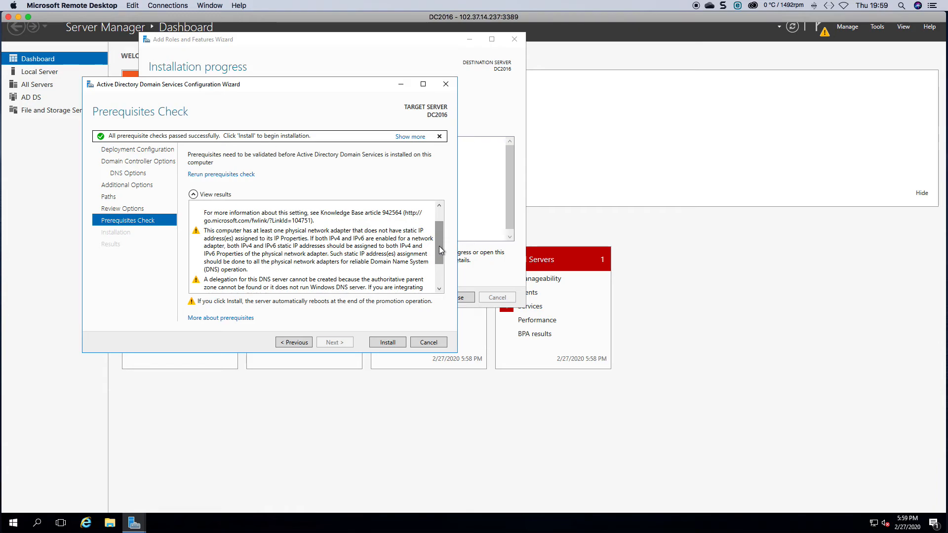
drag(440, 246, 437, 270)
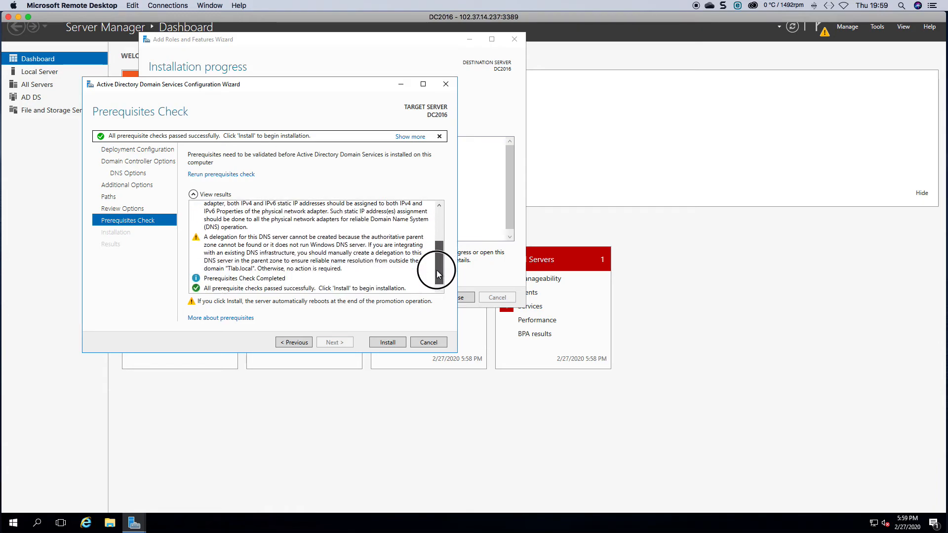
click(389, 343)
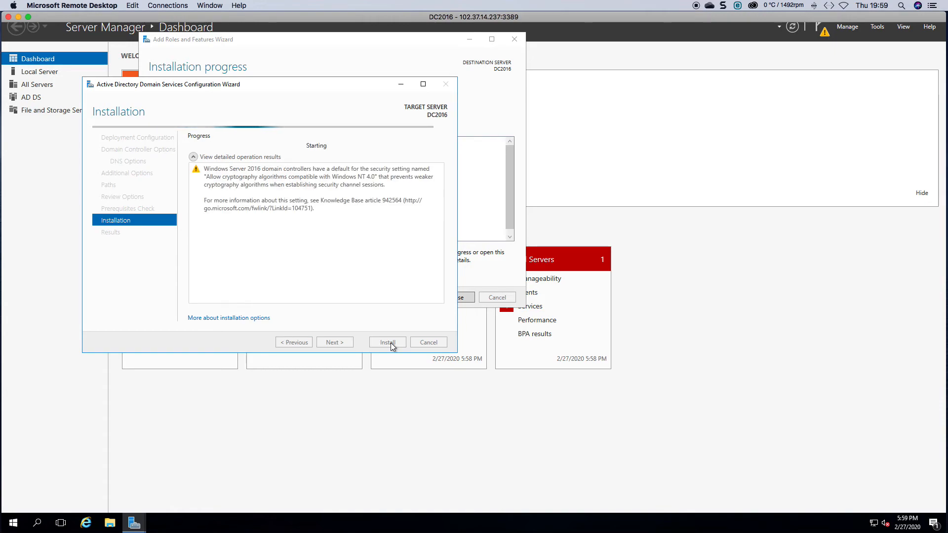